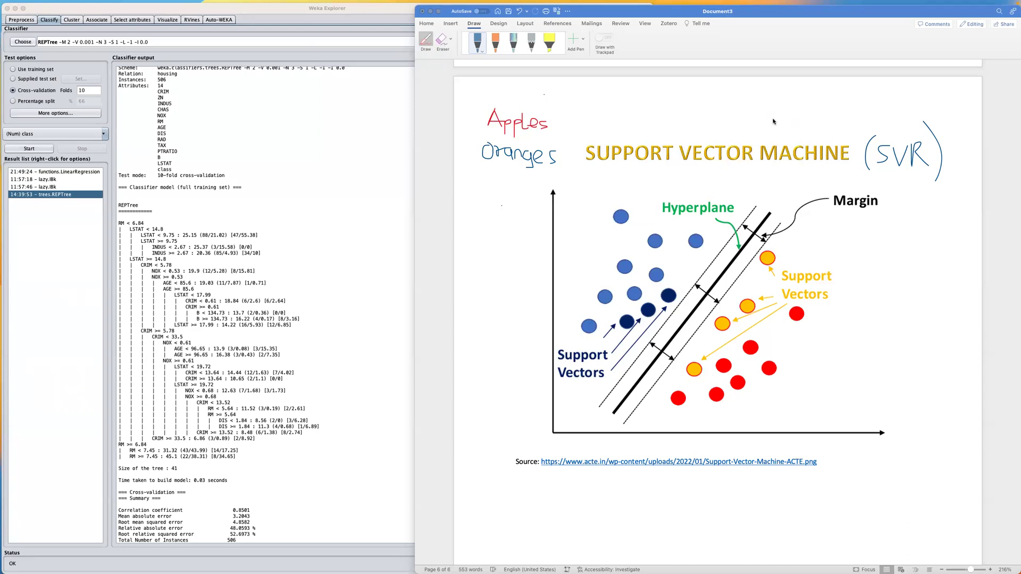
Handwrite 'SVM' in ink above the SUPPORT VECTOR MACHINE heading in the Word document.
{"action": "left_click", "coordinate": [669, 113]}
{"action": "mouse_move", "coordinate": [671, 109]}
{"action": "left_mouse_down"}
{"action": "mouse_move", "coordinate": [669, 125]}
{"action": "mouse_move", "coordinate": [694, 112]}
{"action": "mouse_move", "coordinate": [724, 117]}
{"action": "left_mouse_up"}
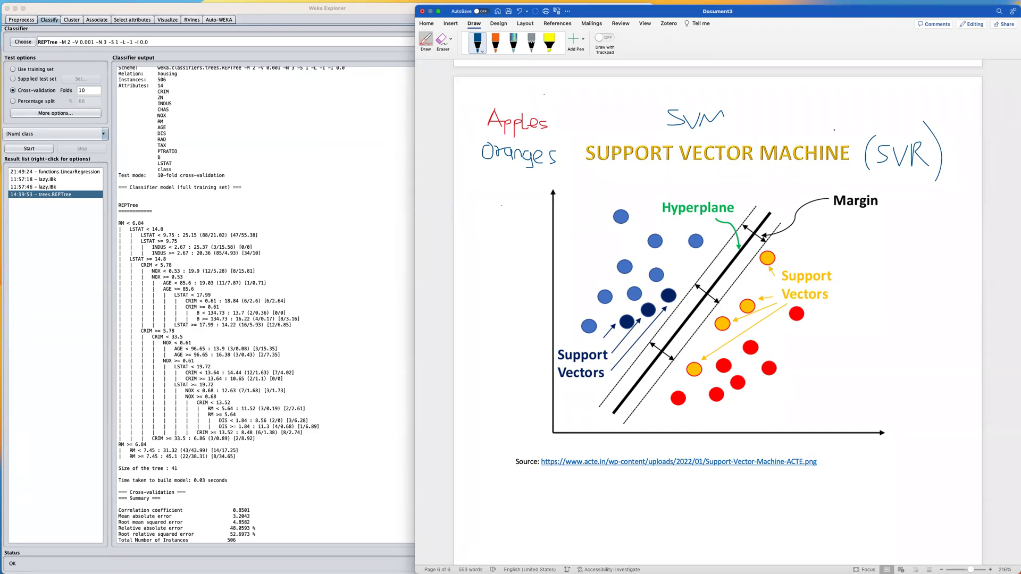
Finish the ink SVM, underline SVR in blue ink, and close the Update Available banner.
{"action": "left_click_drag", "start_coordinate": [723, 112], "coordinate": [726, 128]}
{"action": "left_click_drag", "start_coordinate": [876, 170], "coordinate": [940, 173]}
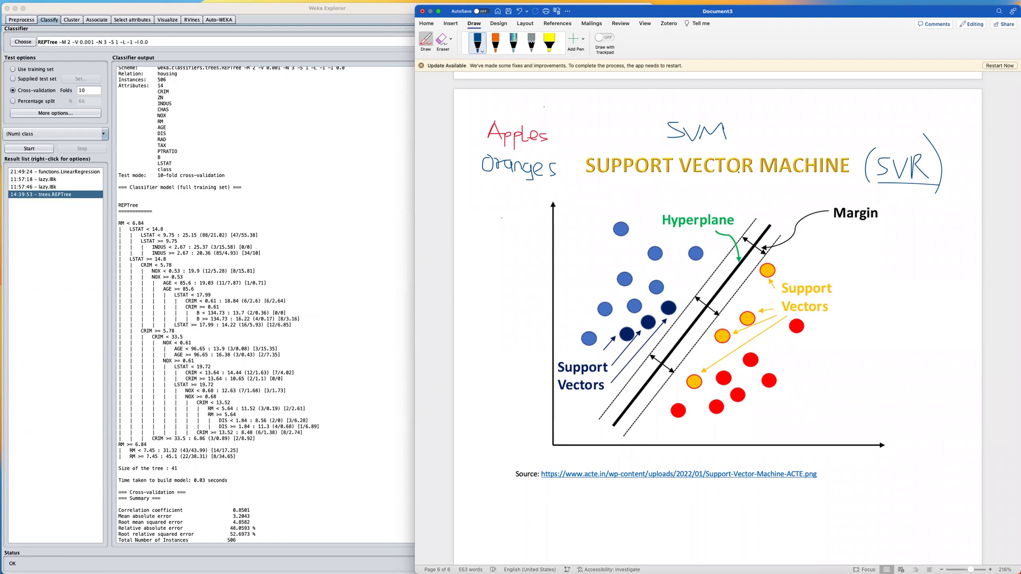
{"action": "left_click", "coordinate": [422, 67]}
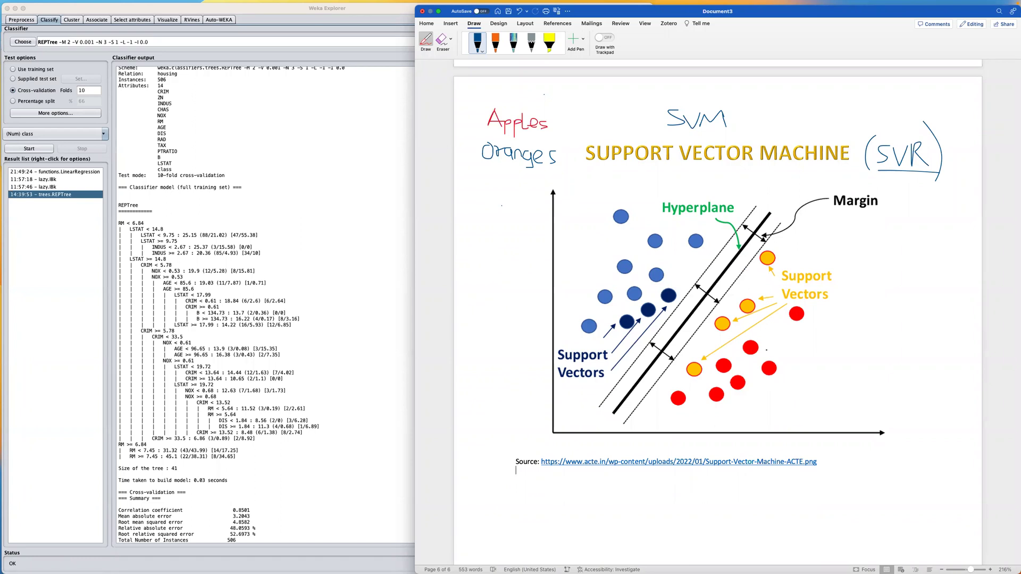
Underline Apples and Oranges, write the Size note beside the diagram, and mark the hyperplane's lower end.
{"action": "left_click_drag", "start_coordinate": [487, 133], "coordinate": [557, 133]}
{"action": "left_click_drag", "start_coordinate": [485, 166], "coordinate": [549, 166]}
{"action": "mouse_move", "coordinate": [861, 324]}
{"action": "left_mouse_down"}
{"action": "mouse_move", "coordinate": [892, 333]}
{"action": "mouse_move", "coordinate": [879, 336]}
{"action": "mouse_move", "coordinate": [870, 354]}
{"action": "mouse_move", "coordinate": [896, 356]}
{"action": "left_mouse_up"}
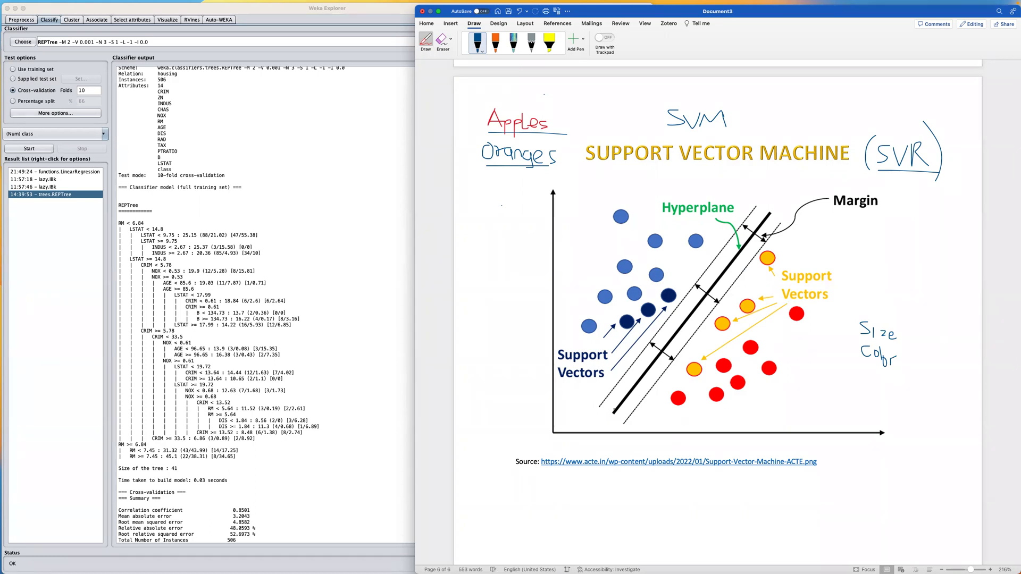
{"action": "left_click_drag", "start_coordinate": [612, 415], "coordinate": [613, 429]}
Write an ink label above the hyperplane, then circle the Size Color note and both yellow support vectors.
{"action": "left_click_drag", "start_coordinate": [783, 196], "coordinate": [776, 208]}
{"action": "left_click_drag", "start_coordinate": [771, 170], "coordinate": [777, 184]}
{"action": "mouse_move", "coordinate": [915, 323]}
{"action": "left_mouse_down"}
{"action": "mouse_move", "coordinate": [860, 323]}
{"action": "mouse_move", "coordinate": [858, 353]}
{"action": "mouse_move", "coordinate": [916, 374]}
{"action": "mouse_move", "coordinate": [887, 318]}
{"action": "left_mouse_up"}
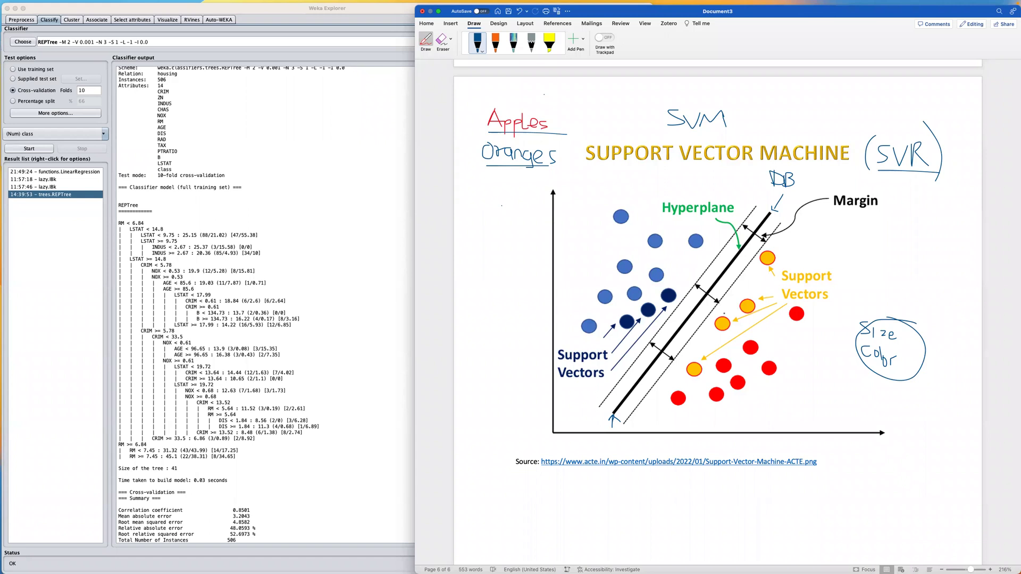
{"action": "mouse_move", "coordinate": [726, 315]}
{"action": "left_mouse_down"}
{"action": "mouse_move", "coordinate": [729, 340]}
{"action": "mouse_move", "coordinate": [735, 319]}
{"action": "mouse_move", "coordinate": [755, 309]}
{"action": "left_mouse_up"}
{"action": "left_click_drag", "start_coordinate": [764, 246], "coordinate": [776, 238]}
Circle both dark navy support-vector dots and draw an ink arc beside a yellow support vector.
{"action": "left_click_drag", "start_coordinate": [641, 316], "coordinate": [652, 294]}
{"action": "mouse_move", "coordinate": [620, 323]}
{"action": "left_mouse_down"}
{"action": "mouse_move", "coordinate": [641, 327]}
{"action": "mouse_move", "coordinate": [631, 310]}
{"action": "left_mouse_up"}
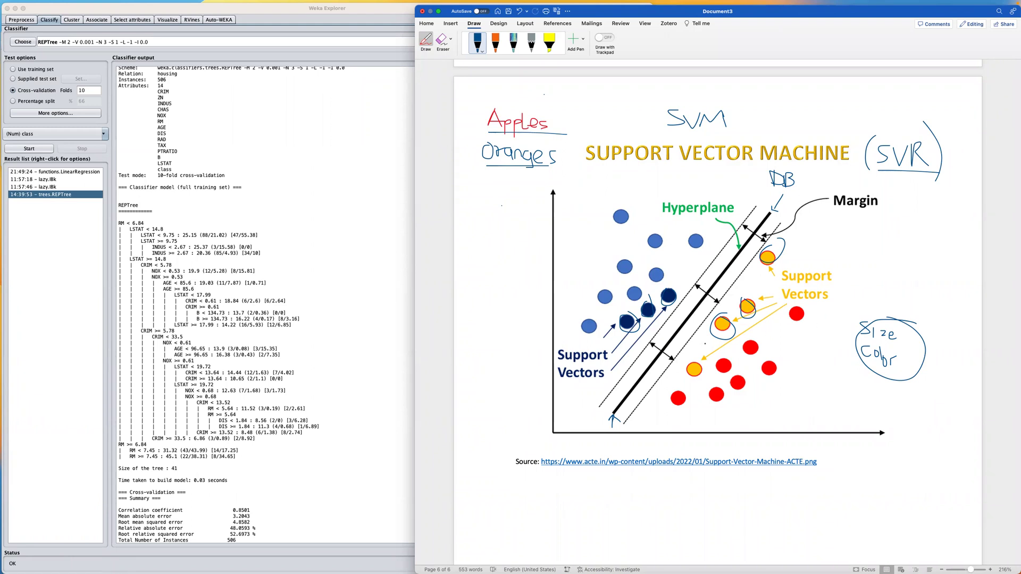
{"action": "left_click_drag", "start_coordinate": [702, 340], "coordinate": [711, 351]}
Handwrite 'Kernel' right of the diagram and circle SVR at the top of the page.
{"action": "left_click_drag", "start_coordinate": [877, 241], "coordinate": [886, 259]}
{"action": "left_click_drag", "start_coordinate": [912, 260], "coordinate": [925, 268]}
{"action": "mouse_move", "coordinate": [945, 114]}
{"action": "left_mouse_down"}
{"action": "mouse_move", "coordinate": [884, 170]}
{"action": "mouse_move", "coordinate": [967, 136]}
{"action": "mouse_move", "coordinate": [939, 115]}
{"action": "left_mouse_up"}
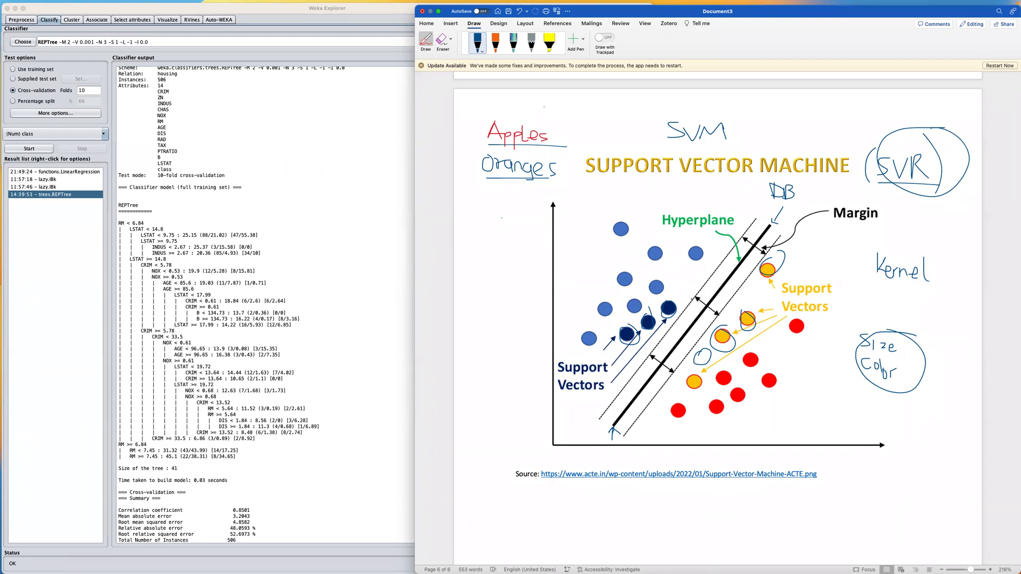
Stroke ink over the margin arrows, then bring Weka Explorer forward and make it full-screen.
{"action": "left_click_drag", "start_coordinate": [692, 298], "coordinate": [726, 313]}
{"action": "left_click_drag", "start_coordinate": [650, 357], "coordinate": [691, 371]}
{"action": "left_click_drag", "start_coordinate": [729, 244], "coordinate": [764, 259]}
{"action": "left_click", "coordinate": [324, 233]}
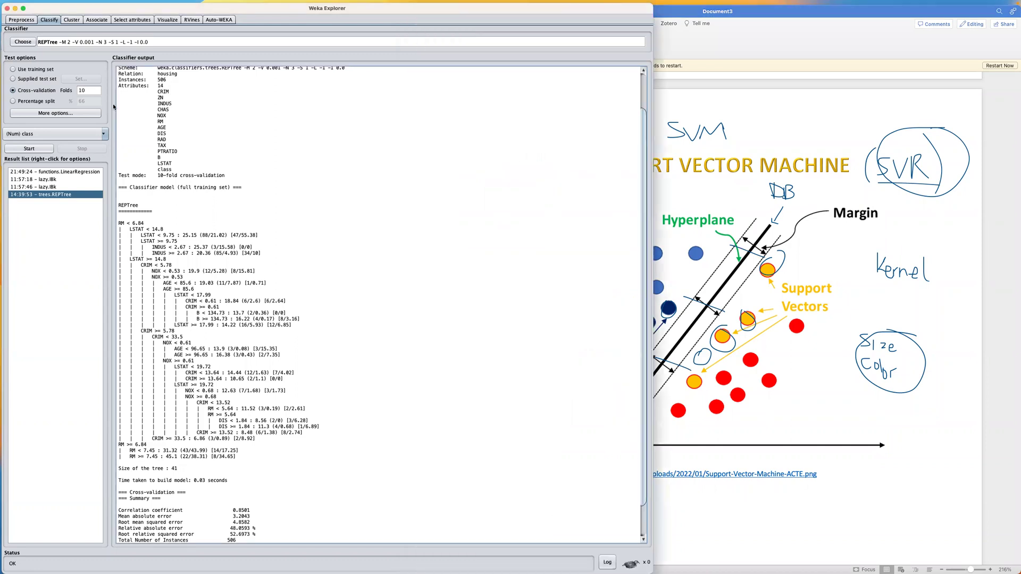
{"action": "left_click", "coordinate": [23, 9]}
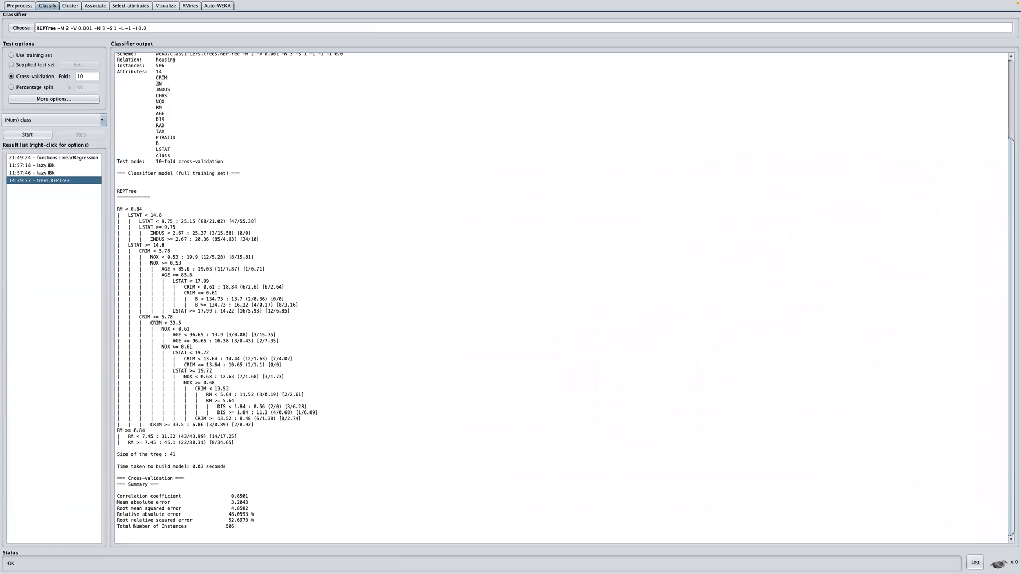
Select SMOreg from classifiers > functions as the classifier for the housing data.
{"action": "left_click", "coordinate": [21, 28]}
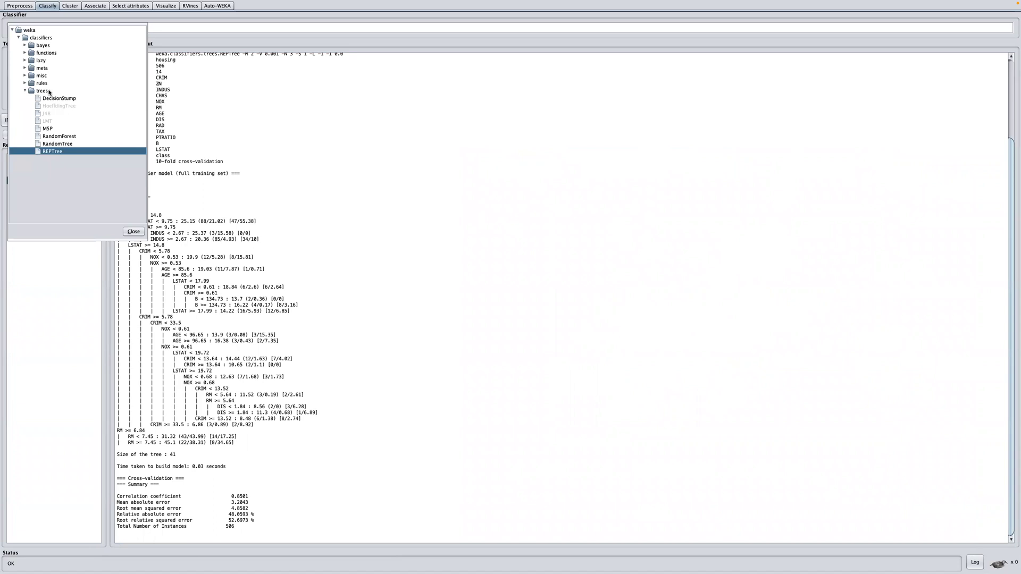
{"action": "left_click", "coordinate": [26, 53]}
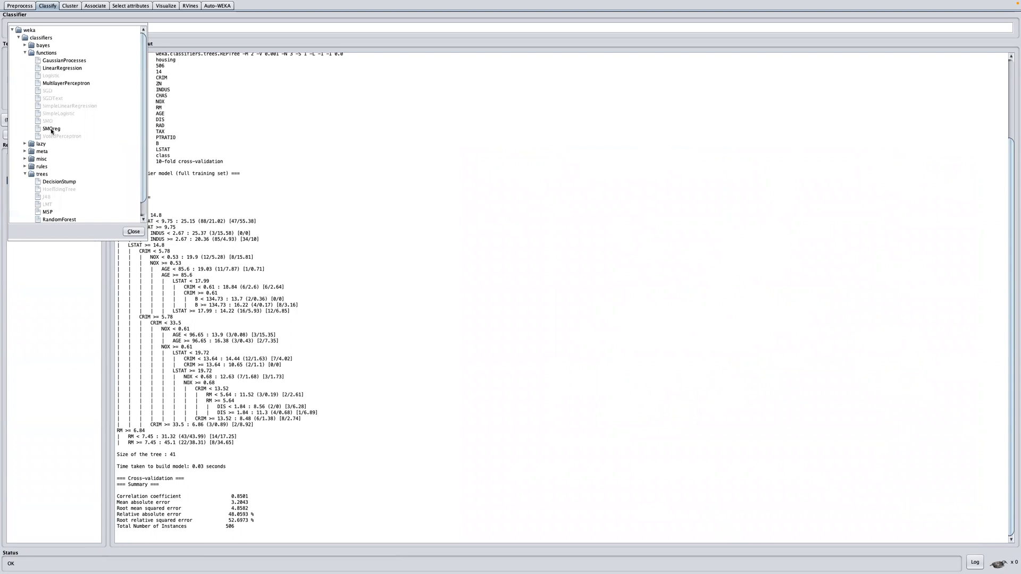
{"action": "mouse_move", "coordinate": [52, 130]}
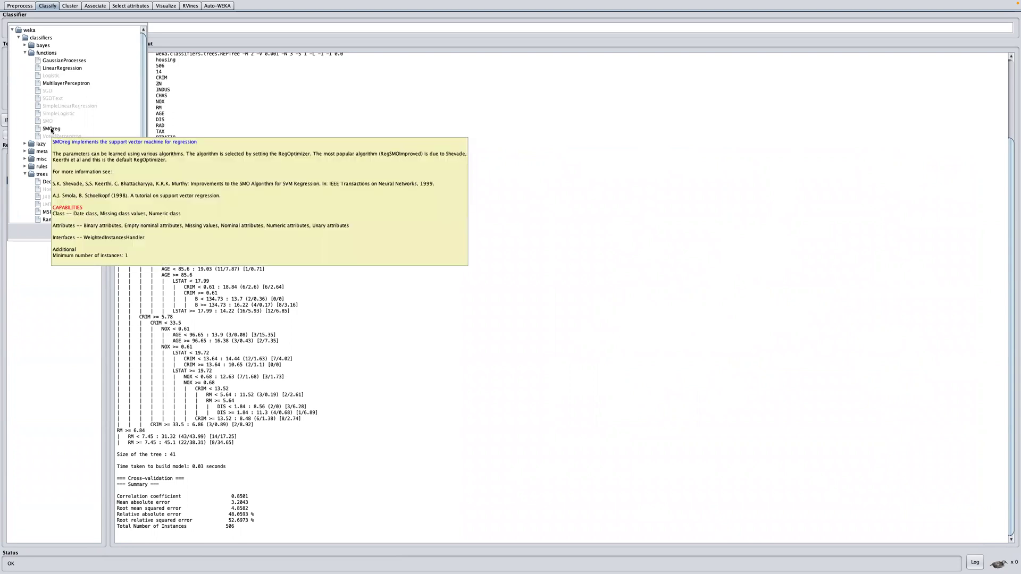
{"action": "left_click", "coordinate": [51, 129]}
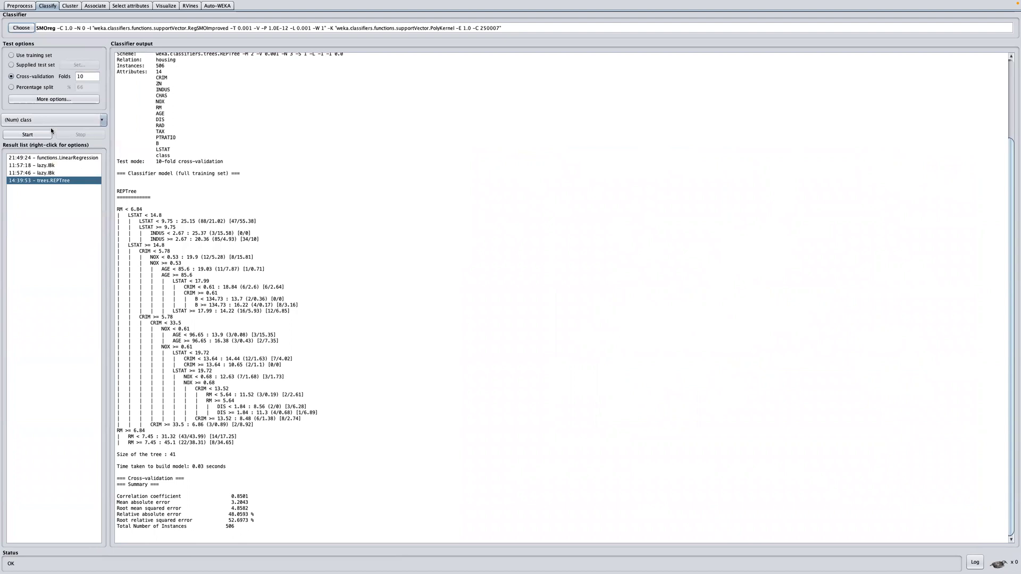
Open the SMOreg settings editor and select the default c value of 1.0.
{"action": "left_click", "coordinate": [48, 30]}
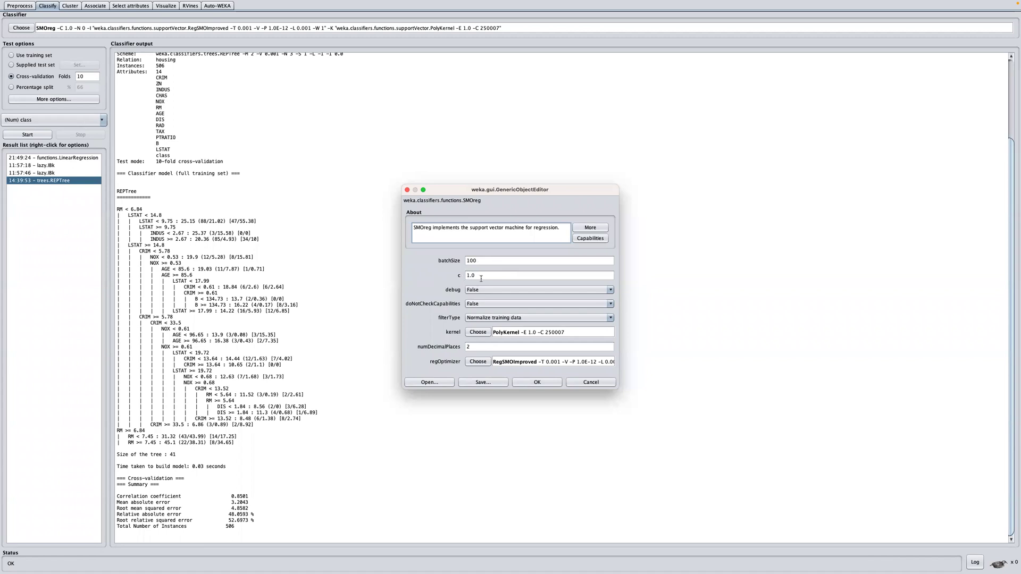
{"action": "key", "text": "Tab"}
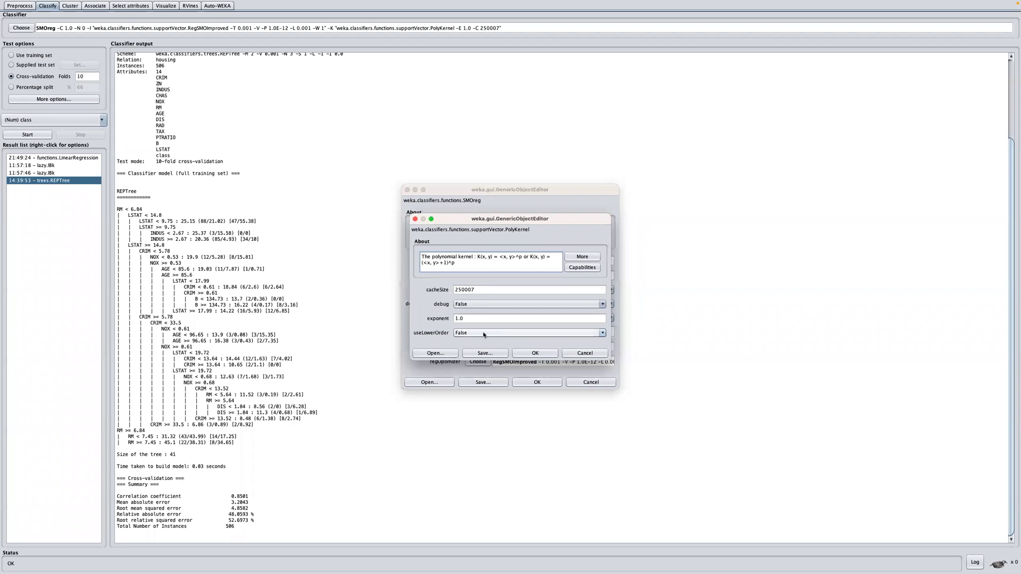
{"action": "left_click", "coordinate": [489, 332]}
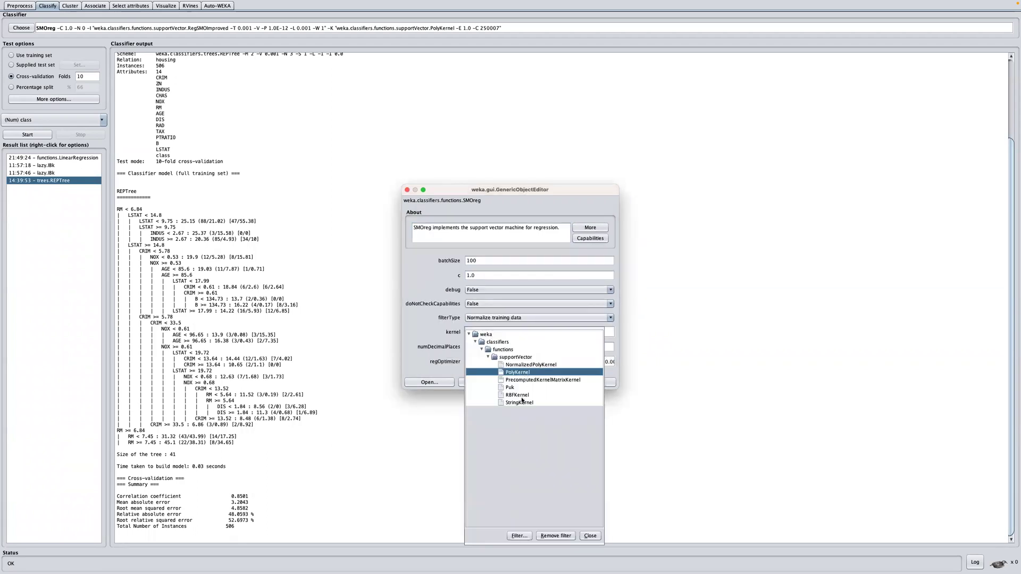
{"action": "mouse_move", "coordinate": [519, 377]}
{"action": "mouse_move", "coordinate": [527, 400]}
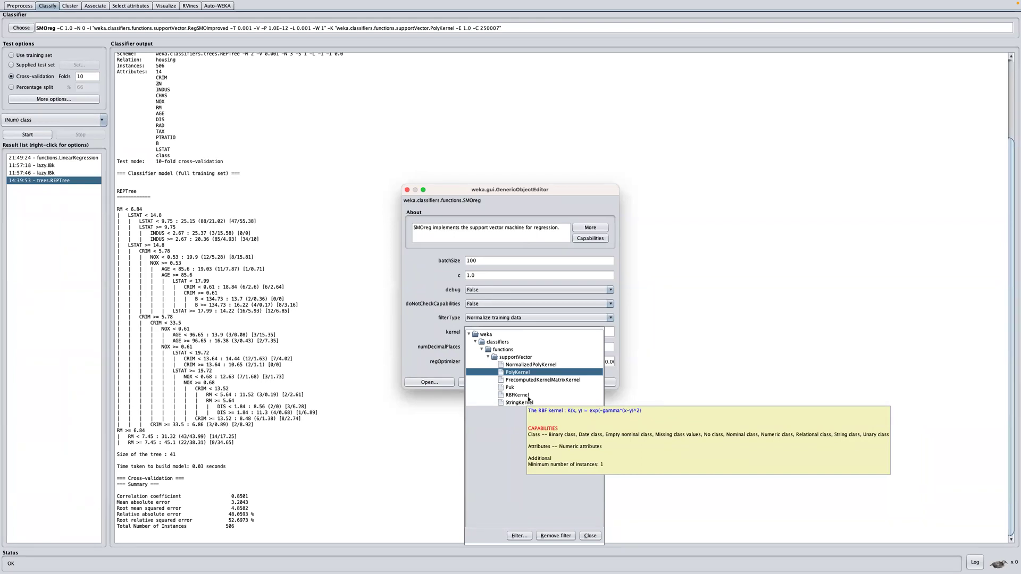
{"action": "left_click", "coordinate": [446, 354]}
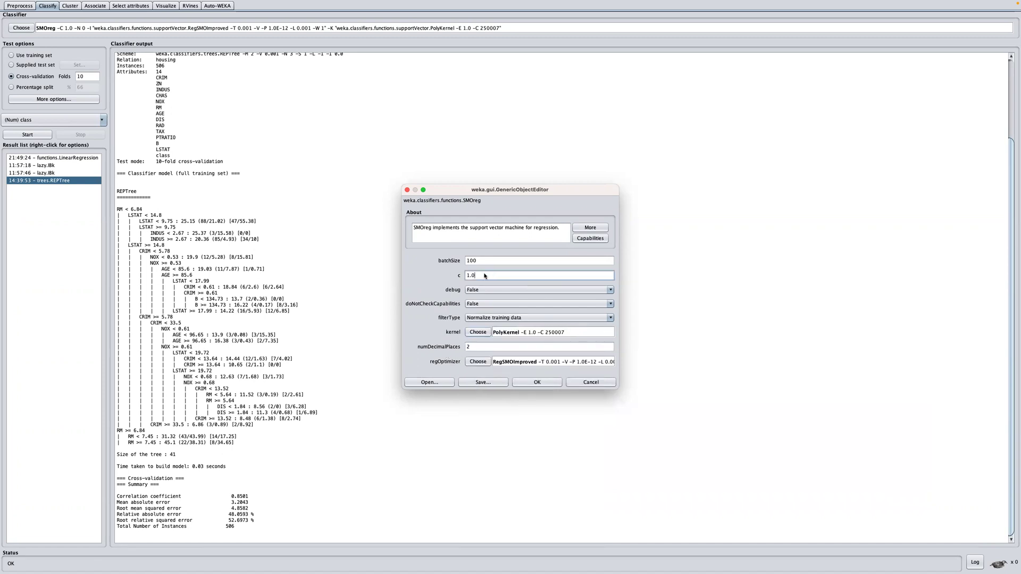
{"action": "double_click", "coordinate": [521, 275]}
Keep default SMOreg settings, run 10-fold cross-validation, and highlight the 5.117 root mean squared error.
{"action": "left_click", "coordinate": [537, 382]}
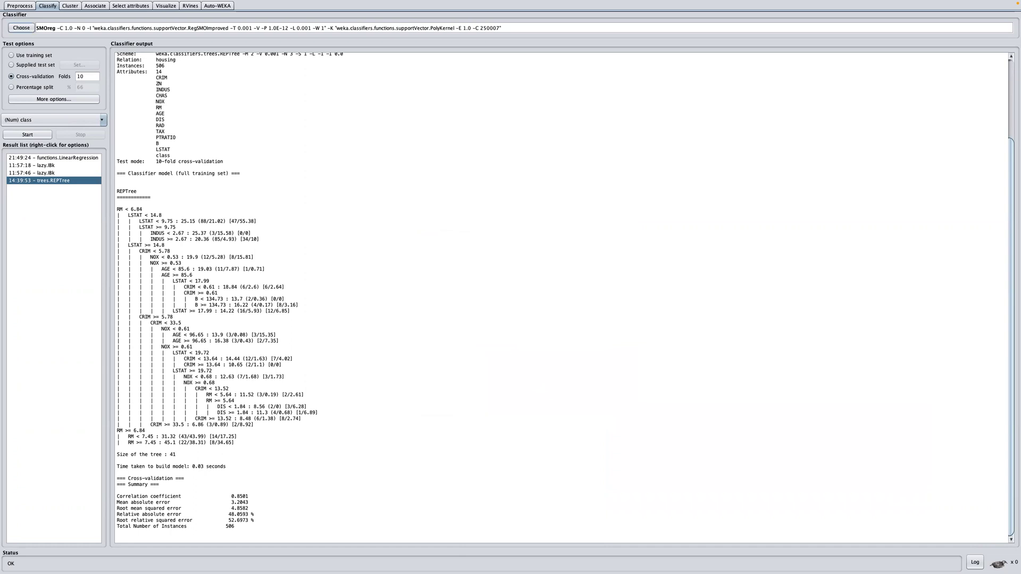
{"action": "left_click", "coordinate": [27, 135]}
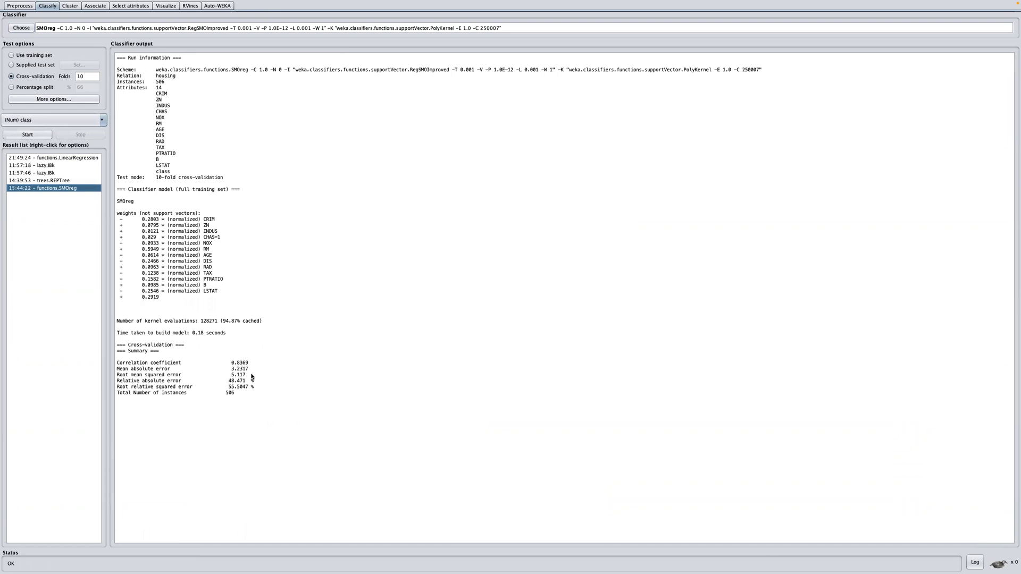
{"action": "triple_click", "coordinate": [126, 375]}
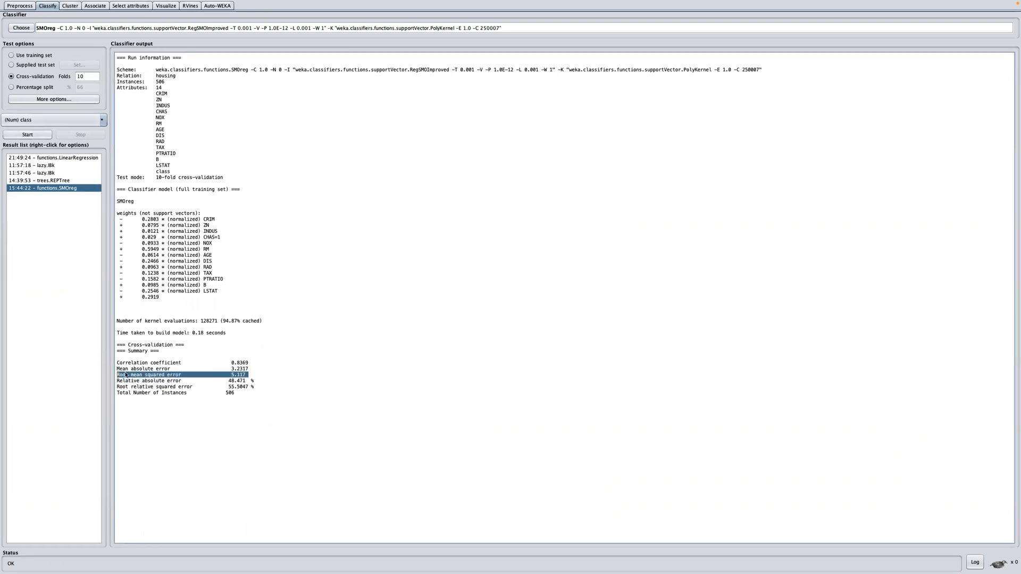